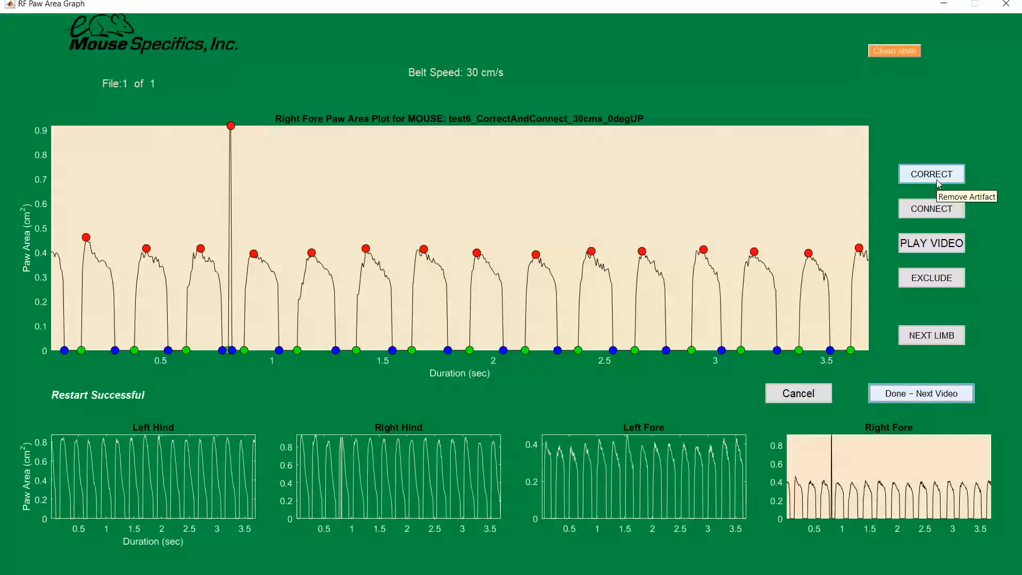
Step: Play and replay the video section from about 0.78 to 0.85 s around the tall spike in the right fore plot, and close the playback
{"action": "left_click", "coordinate": [932, 179]}
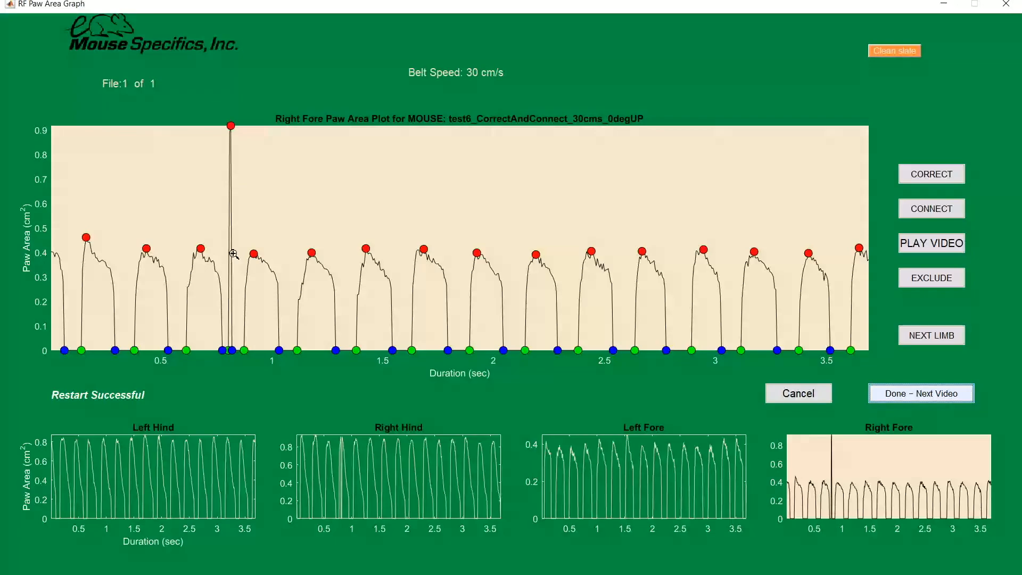
{"action": "left_click", "coordinate": [913, 249]}
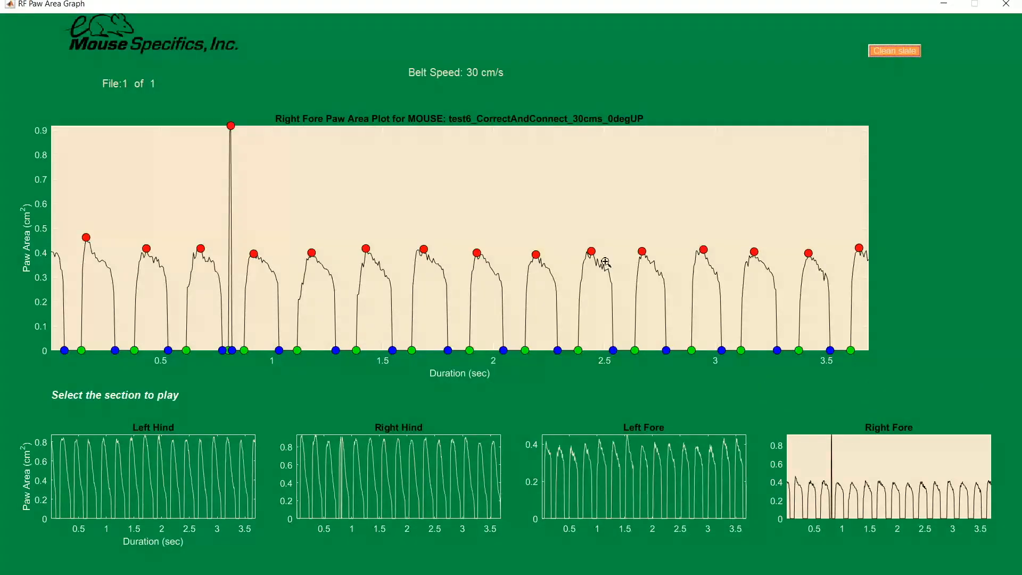
{"action": "scroll", "coordinate": [226, 267], "scroll_direction": "up", "scroll_amount": 2}
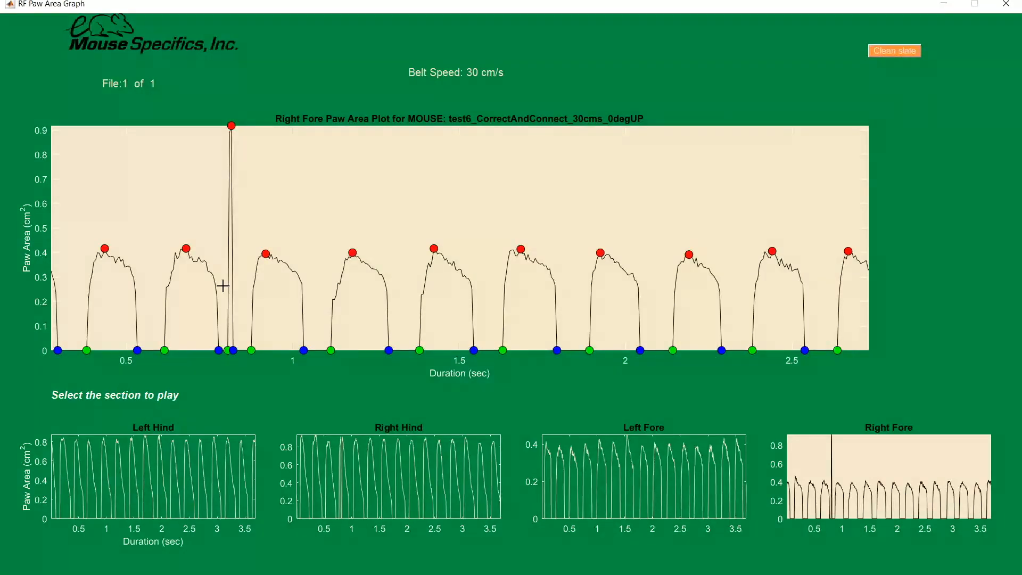
{"action": "left_click", "coordinate": [219, 286]}
{"action": "left_click", "coordinate": [243, 290]}
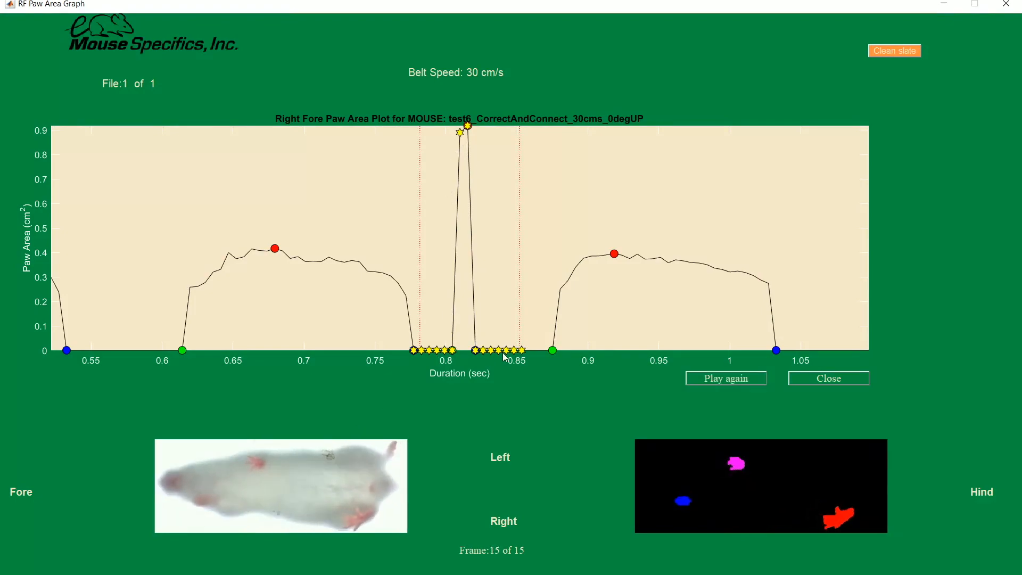
{"action": "left_click", "coordinate": [718, 379]}
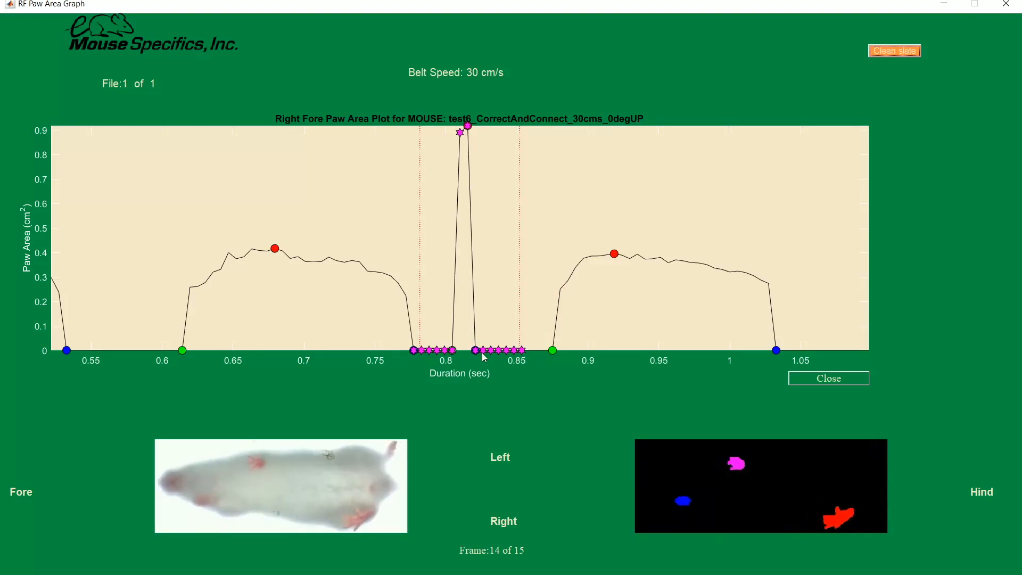
{"action": "left_click", "coordinate": [691, 379]}
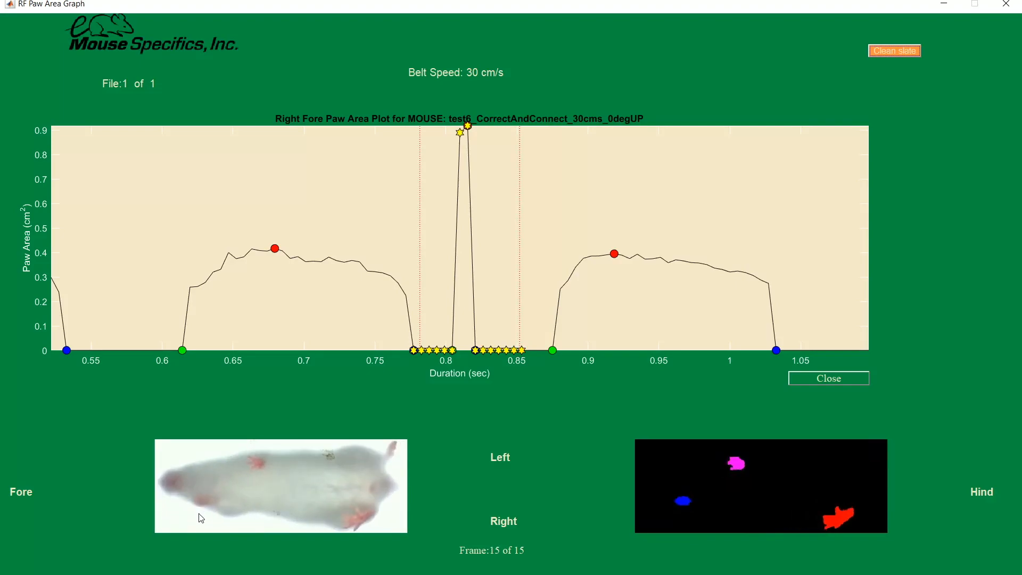
{"action": "left_click", "coordinate": [698, 382]}
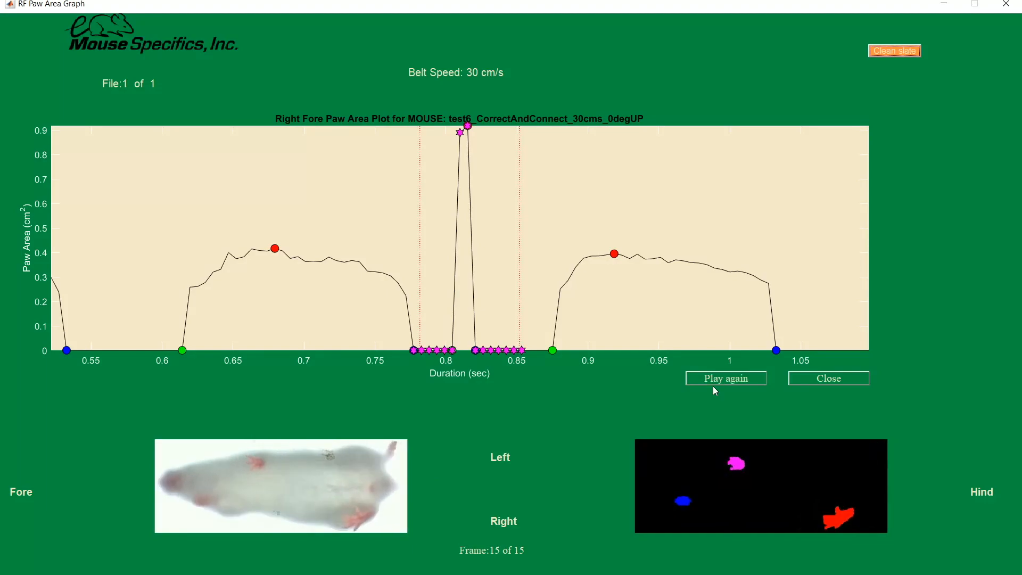
{"action": "left_click", "coordinate": [808, 379]}
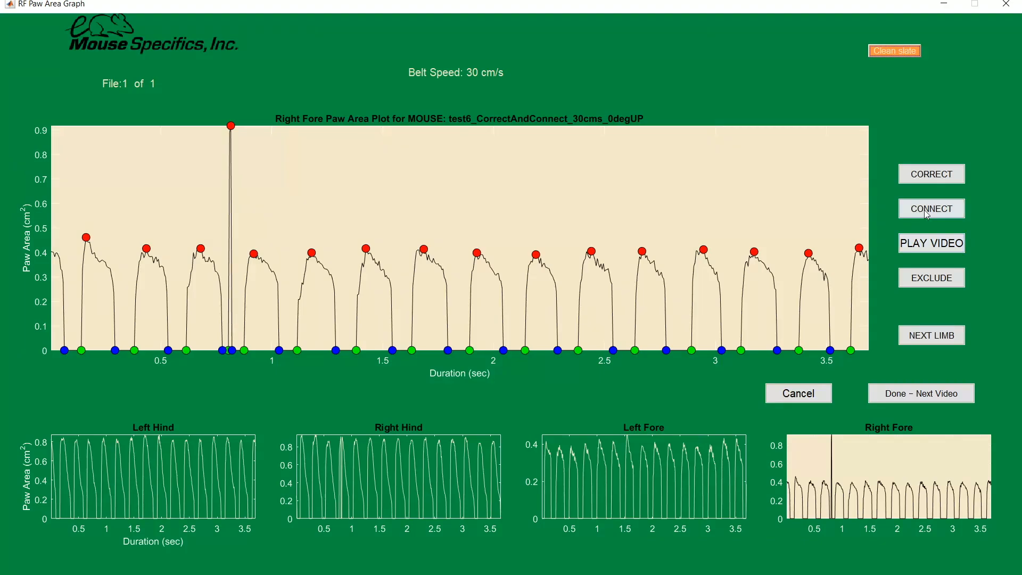
Step: Correct the tall spike in the right fore plot between about 0.79 and 0.83 s, without selecting additional regions
{"action": "left_click", "coordinate": [930, 175]}
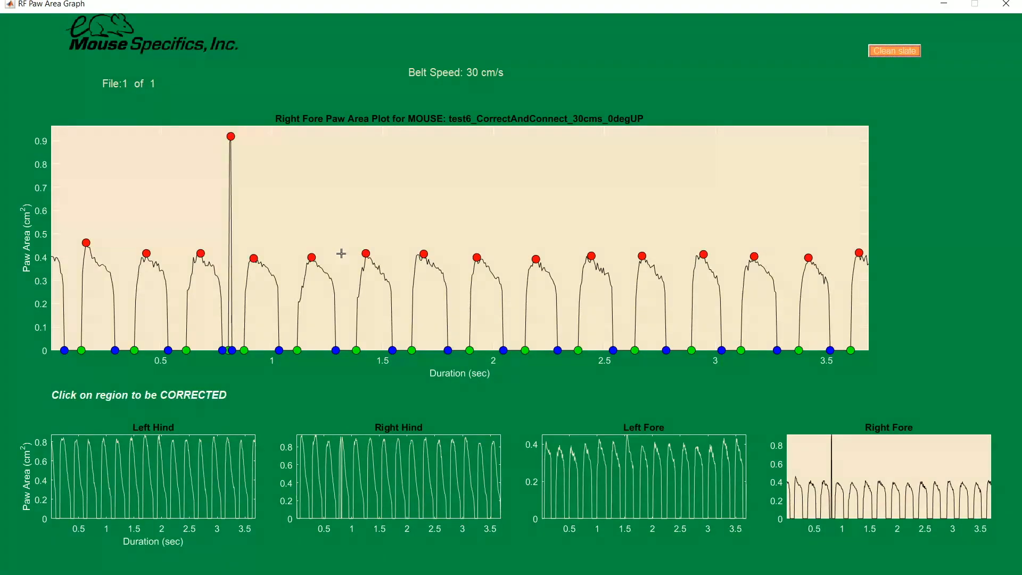
{"action": "left_click", "coordinate": [232, 256]}
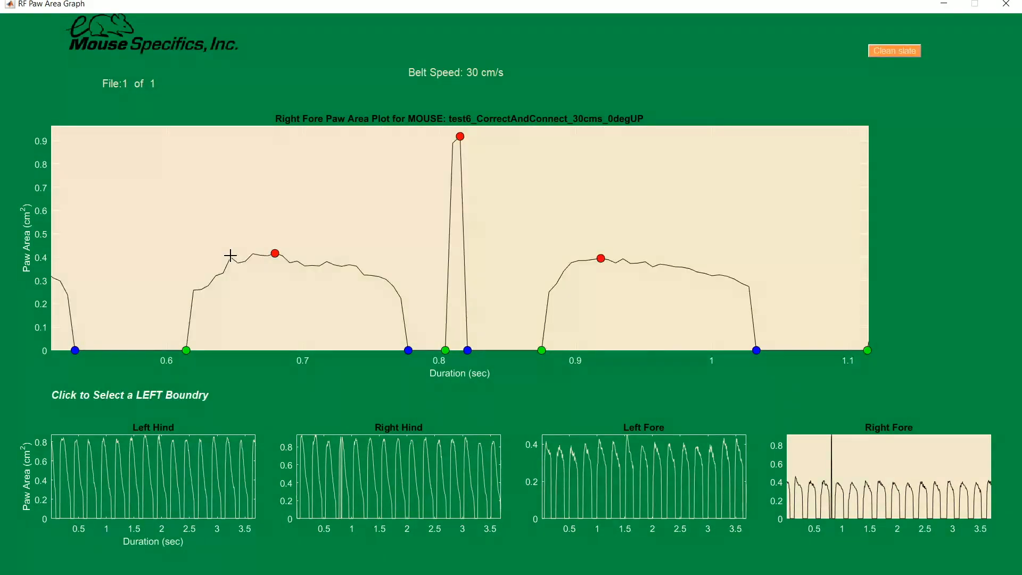
{"action": "left_click", "coordinate": [430, 328]}
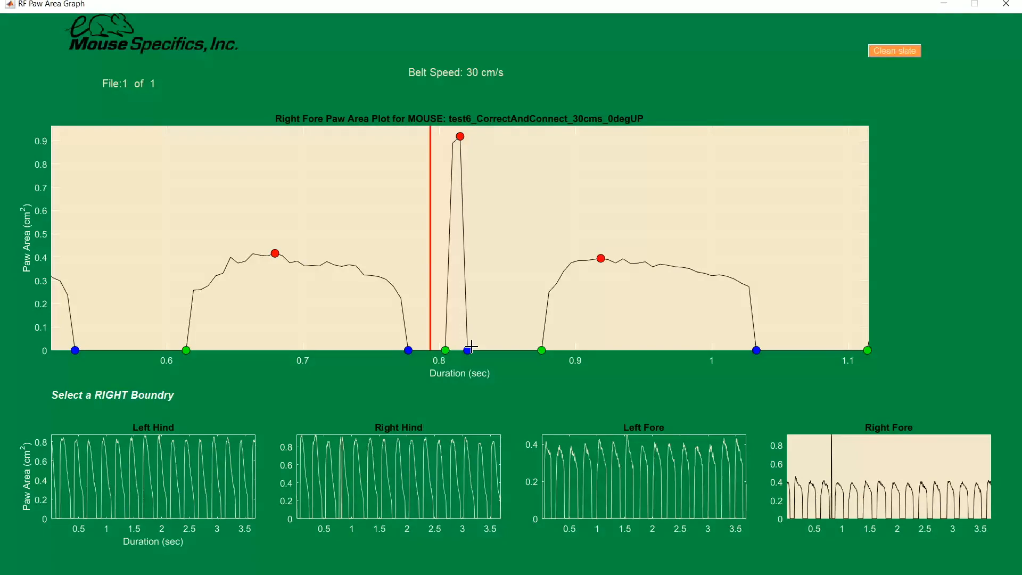
{"action": "left_click", "coordinate": [486, 328]}
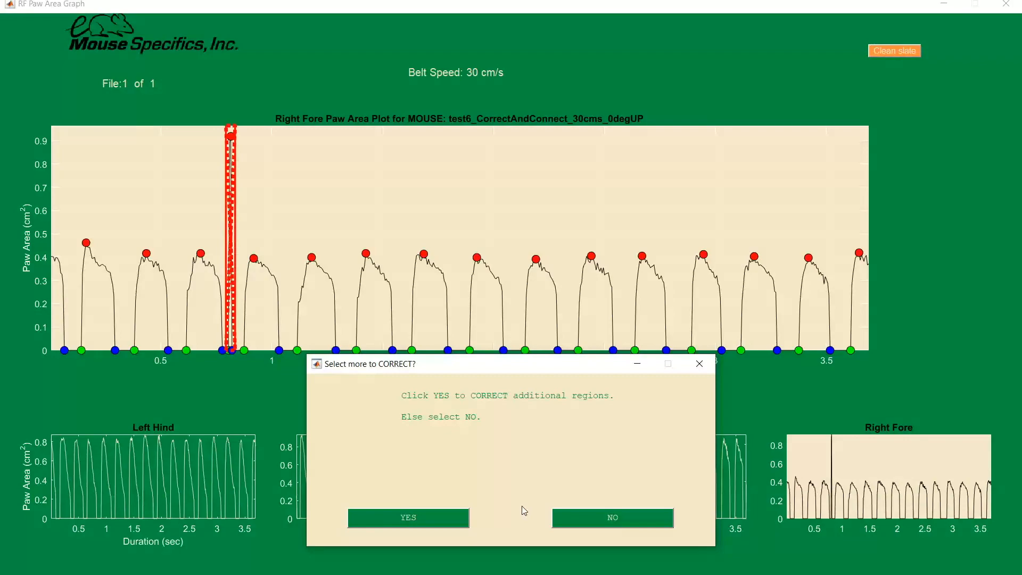
{"action": "left_click", "coordinate": [622, 525]}
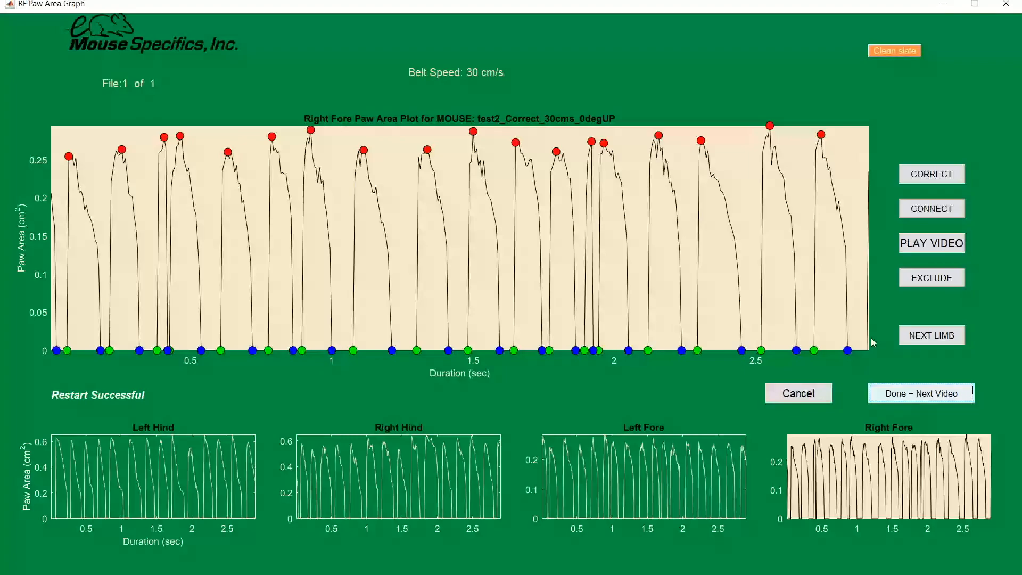
Step: Play and replay the test2_Correct video section from about 0.36 to 0.42 s around the narrow right fore peak, and close the playback
{"action": "left_click", "coordinate": [934, 246]}
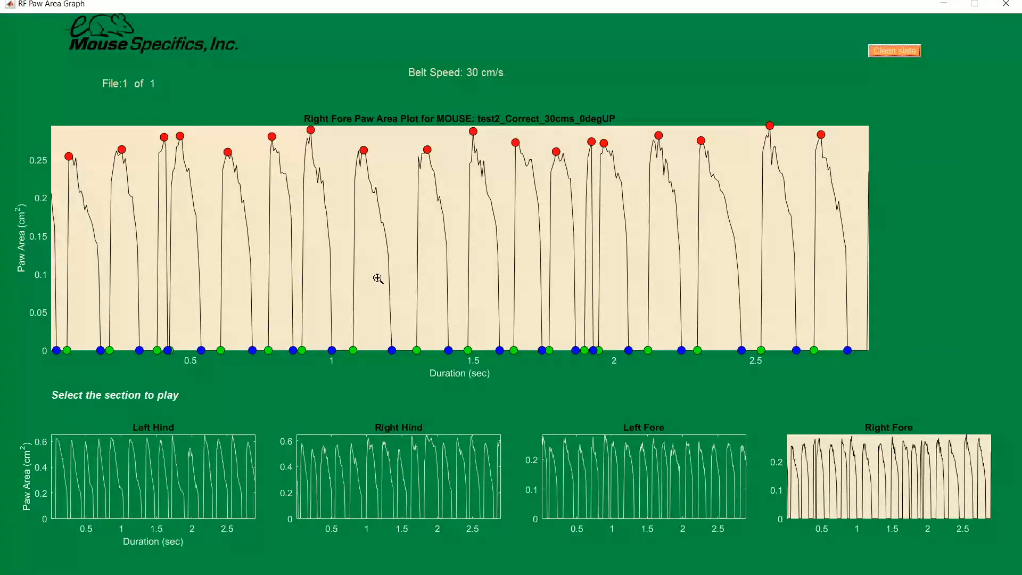
{"action": "scroll", "coordinate": [160, 282], "scroll_direction": "up", "scroll_amount": 1}
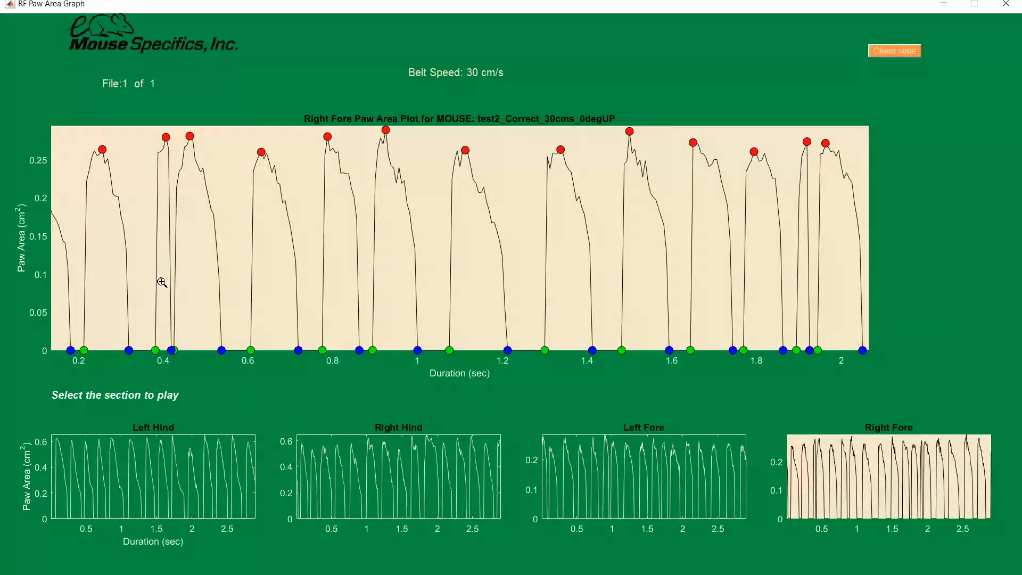
{"action": "left_click", "coordinate": [148, 288]}
{"action": "left_click", "coordinate": [172, 286]}
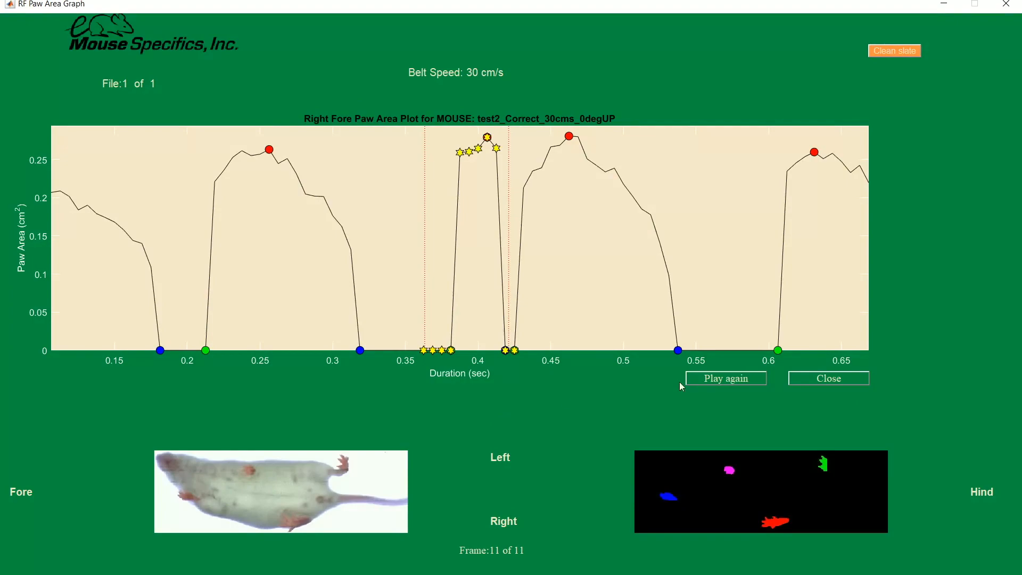
{"action": "left_click", "coordinate": [696, 380]}
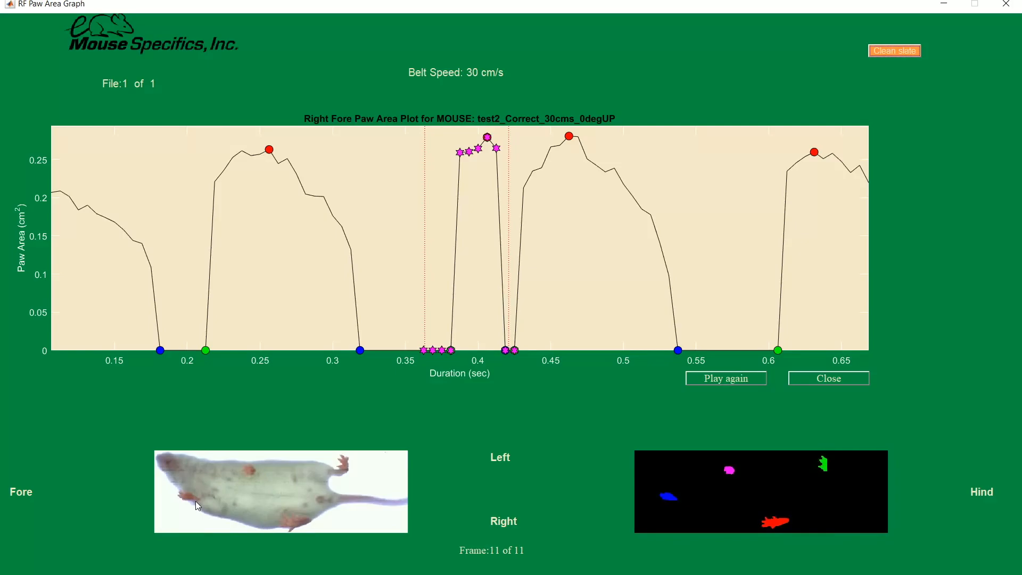
{"action": "left_click", "coordinate": [807, 379]}
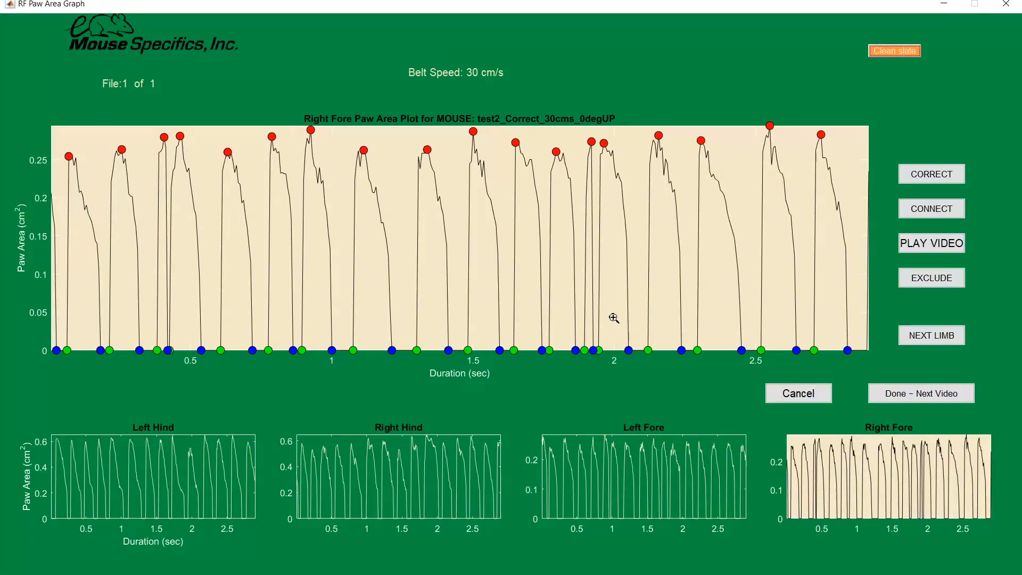
Step: Play and replay the video section from about 1.88 to 1.94 s around the second narrow right fore peak, and close the playback
{"action": "left_click", "coordinate": [958, 243]}
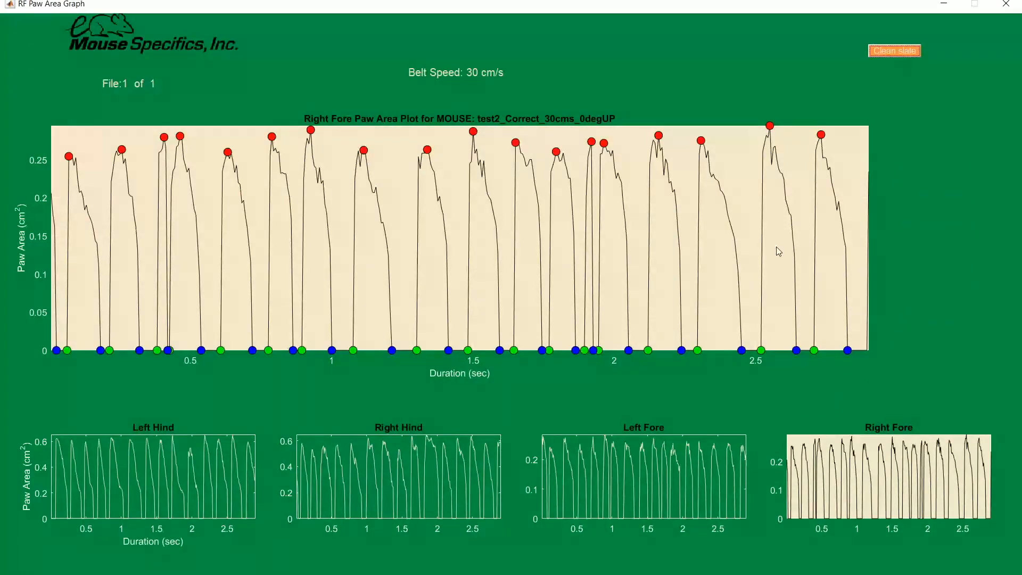
{"action": "left_click", "coordinate": [587, 271]}
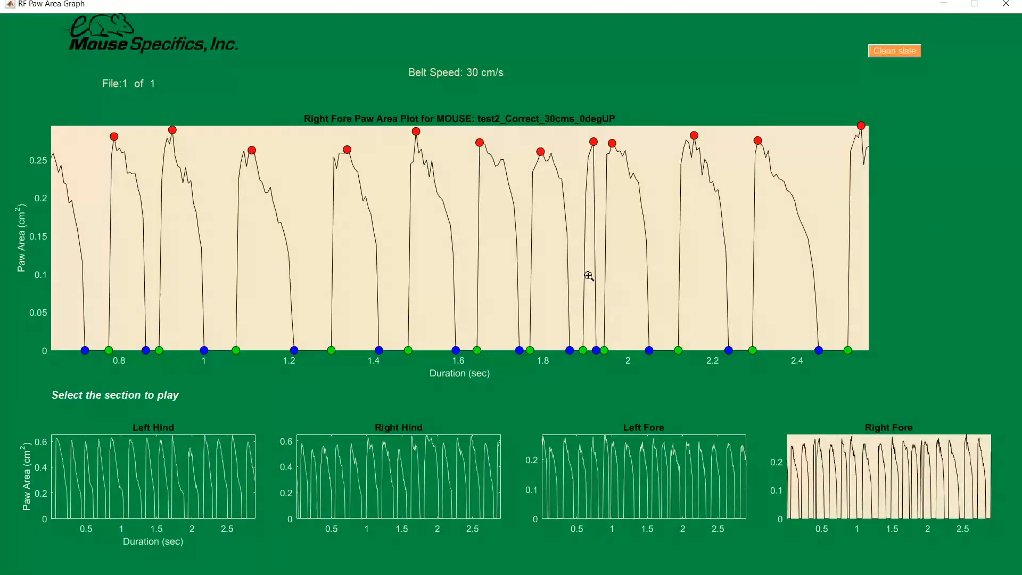
{"action": "left_click", "coordinate": [577, 282]}
{"action": "left_click", "coordinate": [600, 282]}
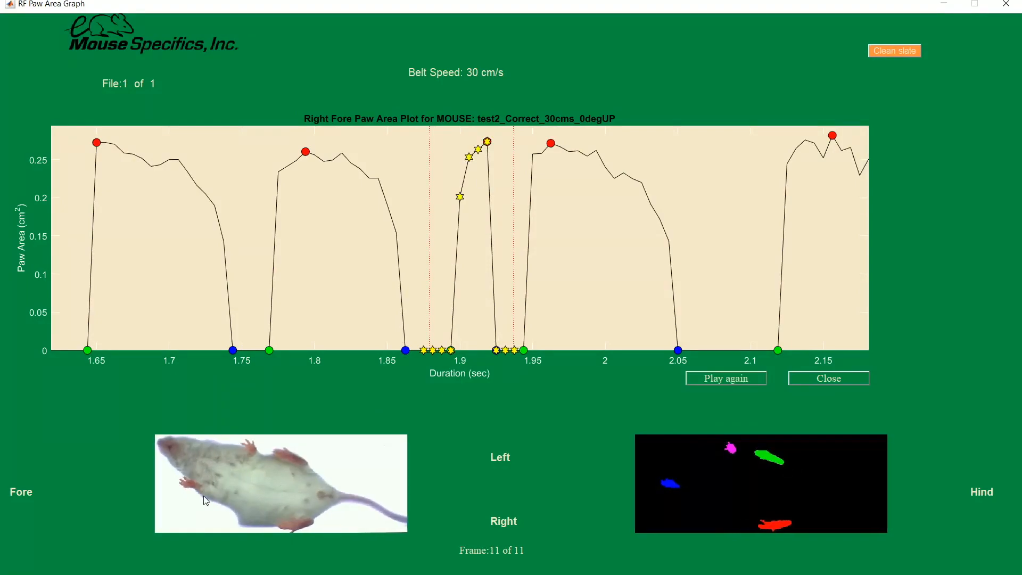
{"action": "left_click", "coordinate": [707, 379]}
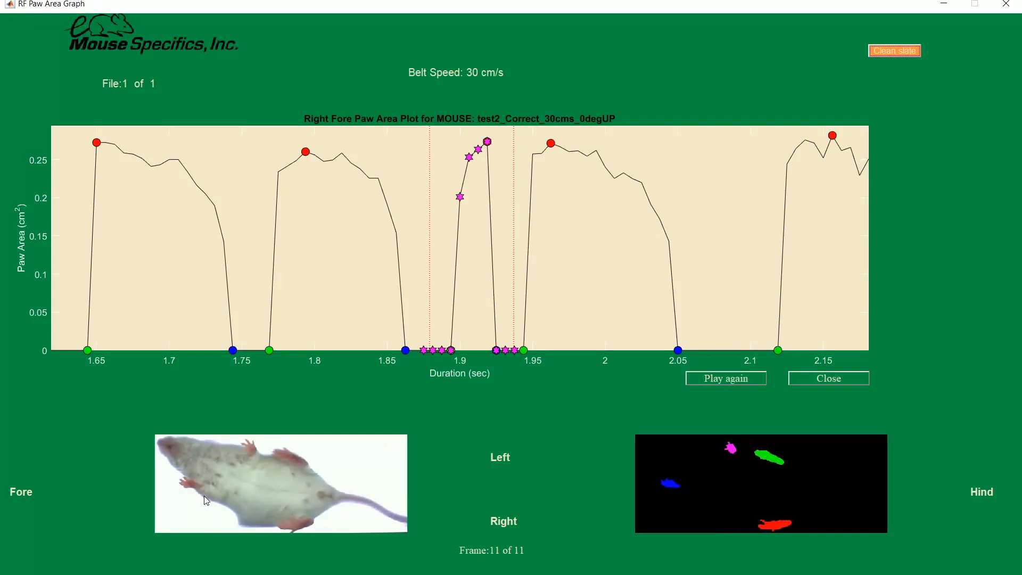
{"action": "left_click", "coordinate": [811, 378]}
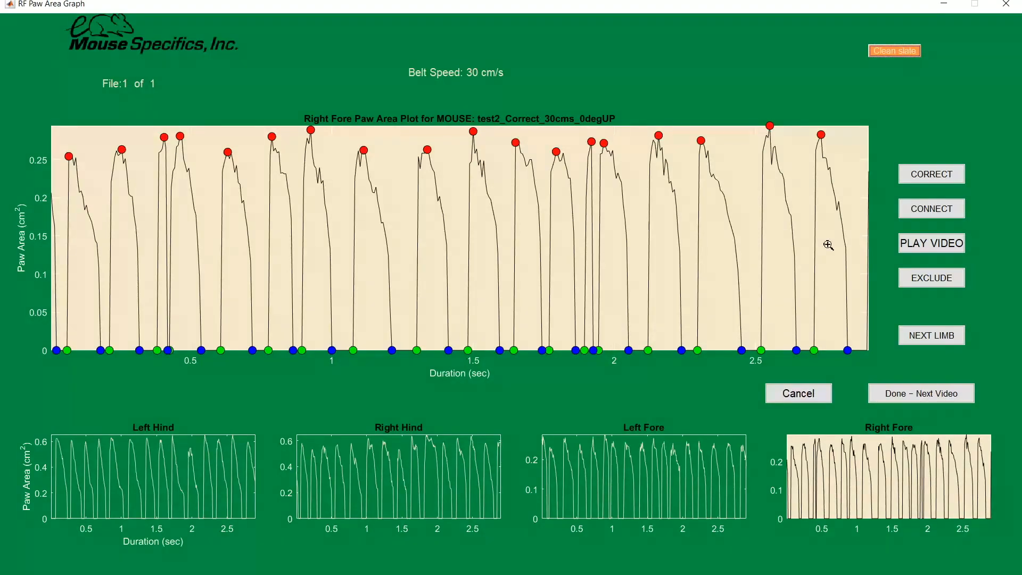
Step: Mark the first narrow right fore peak for correction between about 0.37 and 0.42 s
{"action": "left_click", "coordinate": [911, 178]}
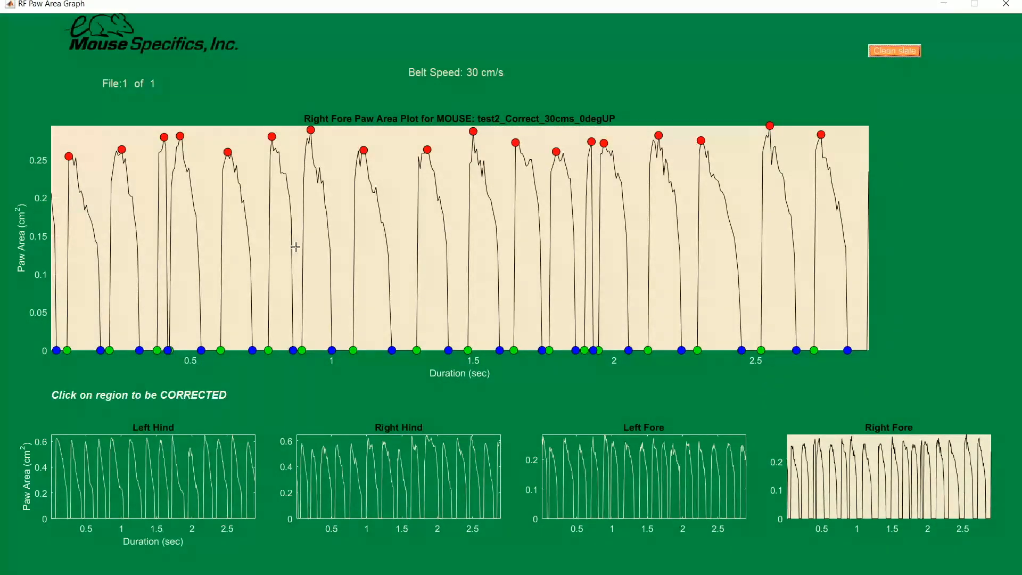
{"action": "left_click", "coordinate": [163, 272]}
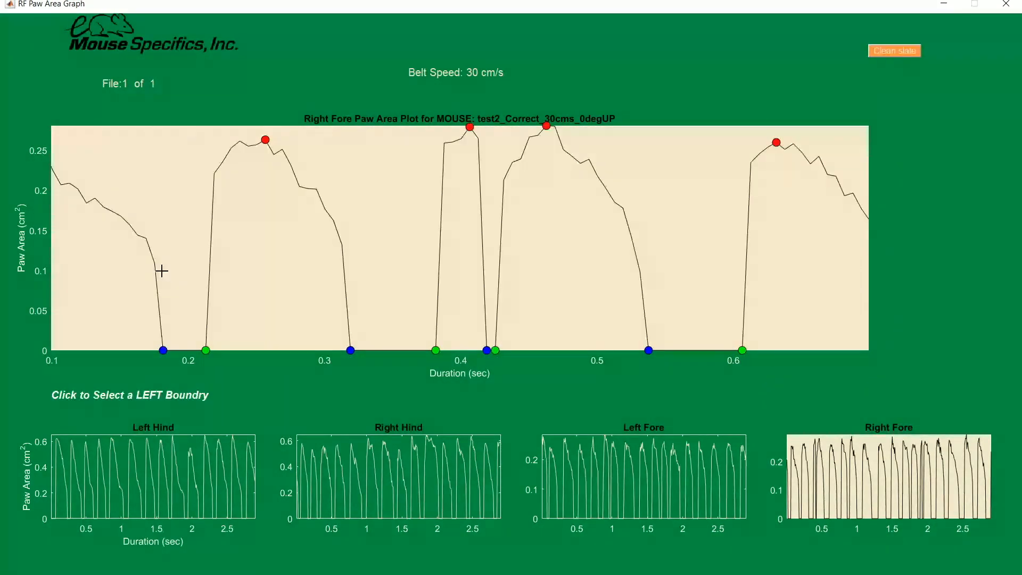
{"action": "left_click", "coordinate": [421, 311]}
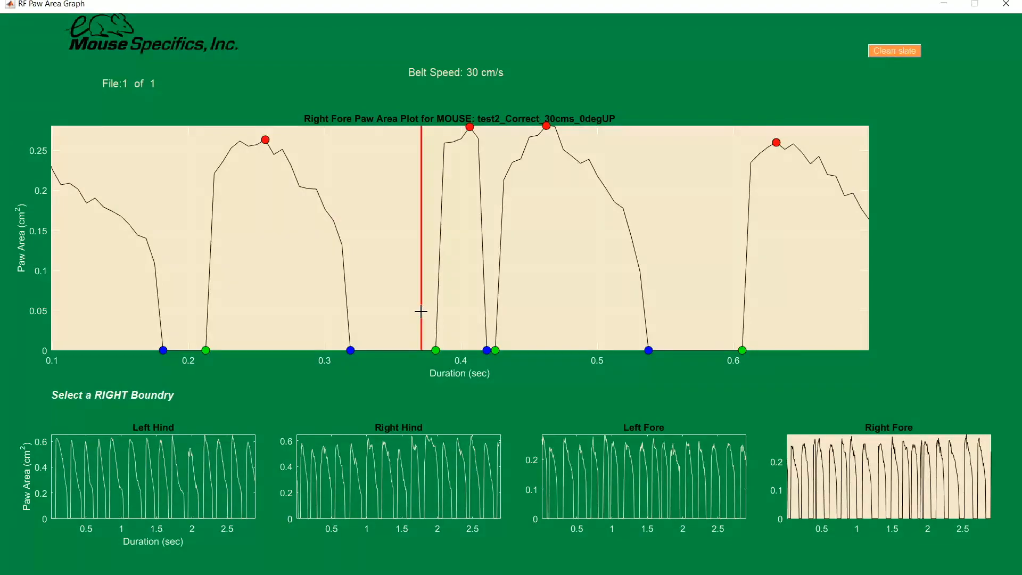
{"action": "left_click", "coordinate": [491, 325]}
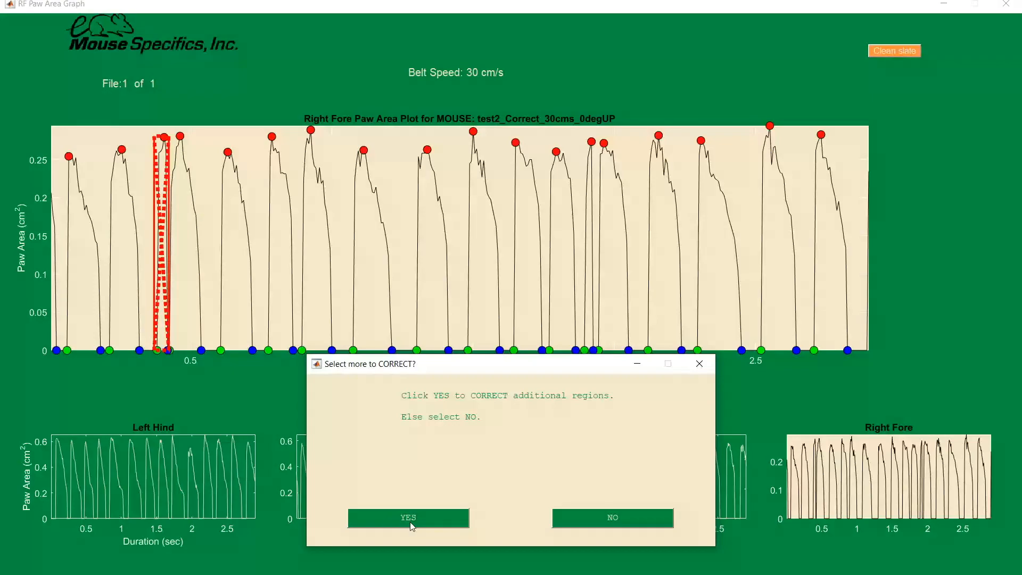
Step: Add the second narrow peak as a correction region between about 1.89 and 1.93 s, and finish selecting regions
{"action": "left_click", "coordinate": [409, 521]}
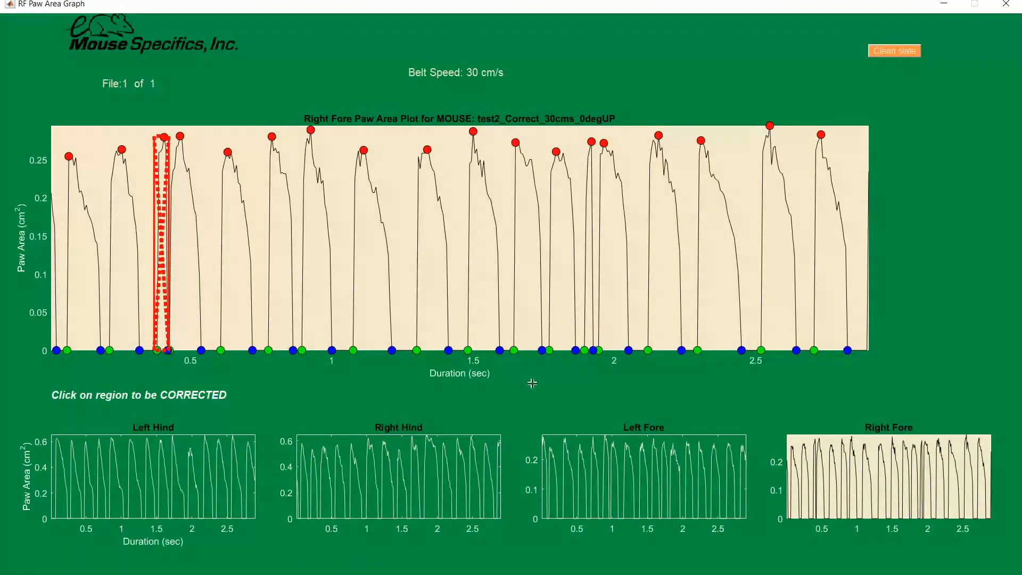
{"action": "left_click", "coordinate": [586, 297]}
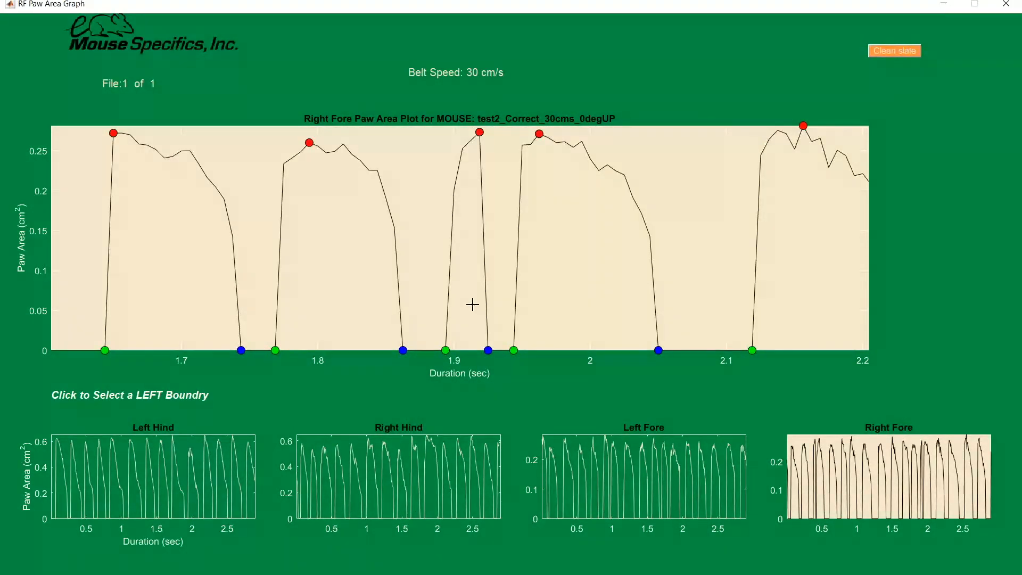
{"action": "left_click", "coordinate": [433, 310]}
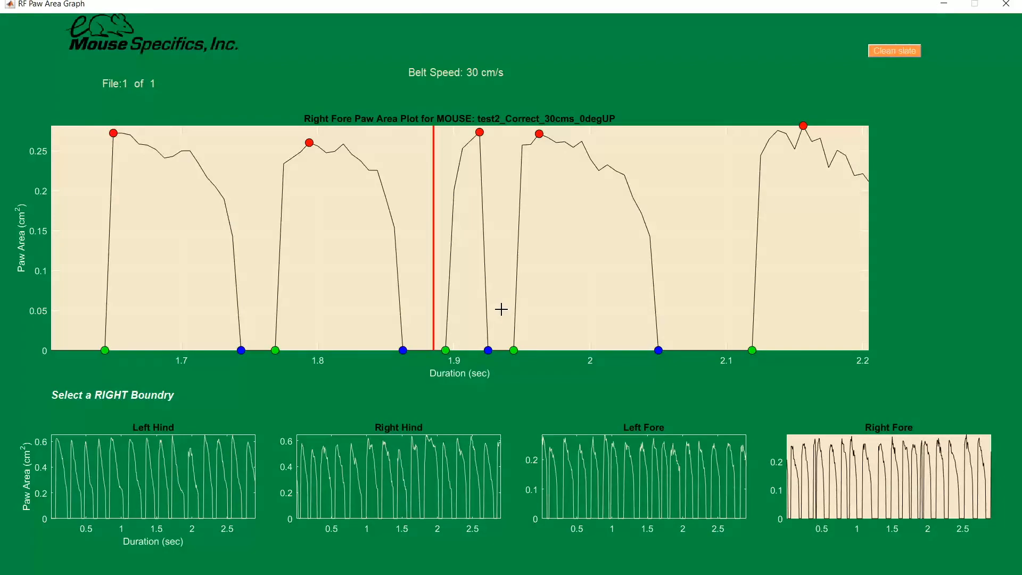
{"action": "left_click", "coordinate": [501, 310]}
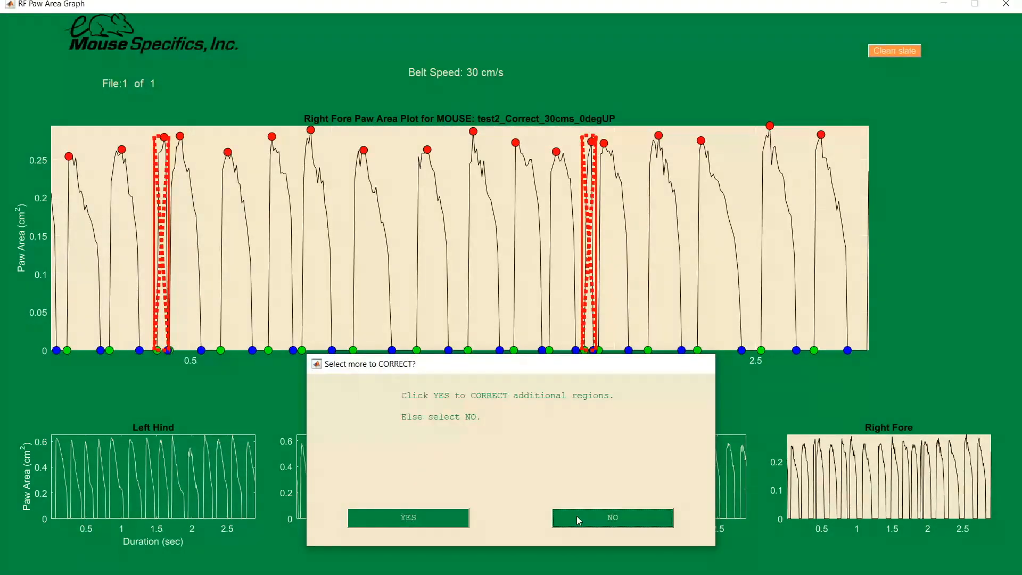
{"action": "left_click", "coordinate": [576, 516]}
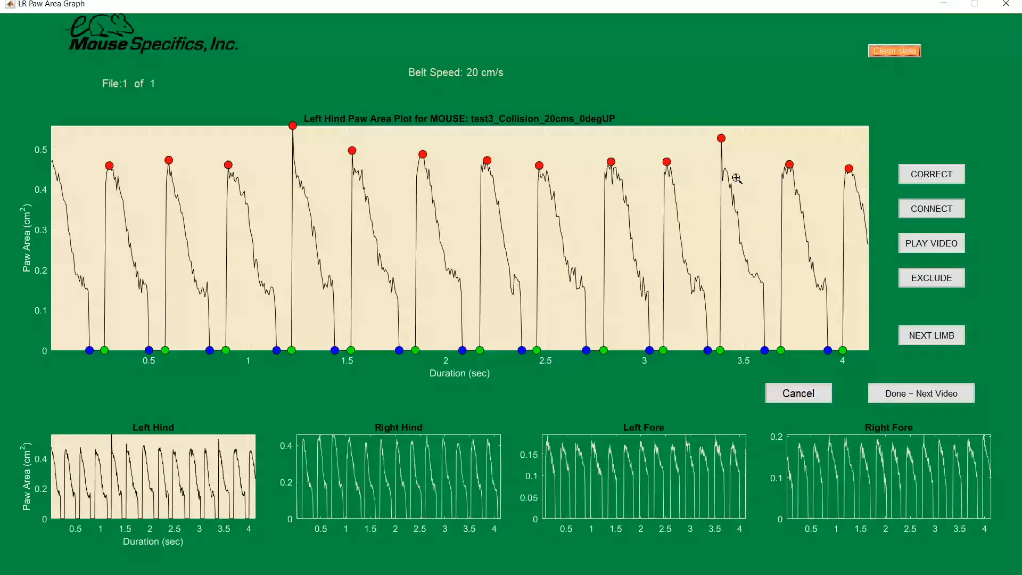
Step: Play and replay the test3_Collision video section from about 1.17 to 1.28 s around the tallest left hind peak, and close the playback
{"action": "left_click", "coordinate": [932, 243]}
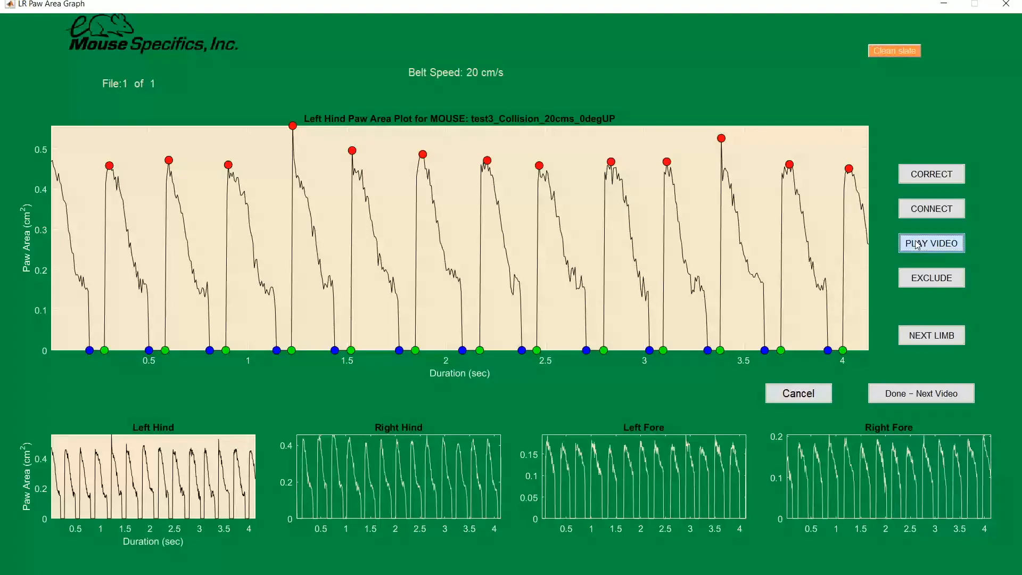
{"action": "left_click", "coordinate": [286, 226]}
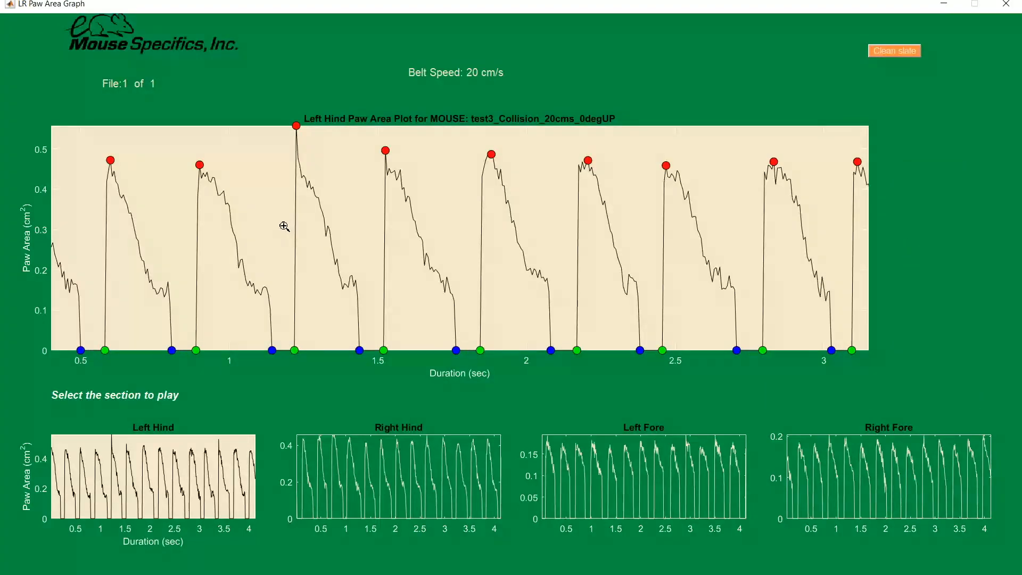
{"action": "left_click", "coordinate": [314, 220]}
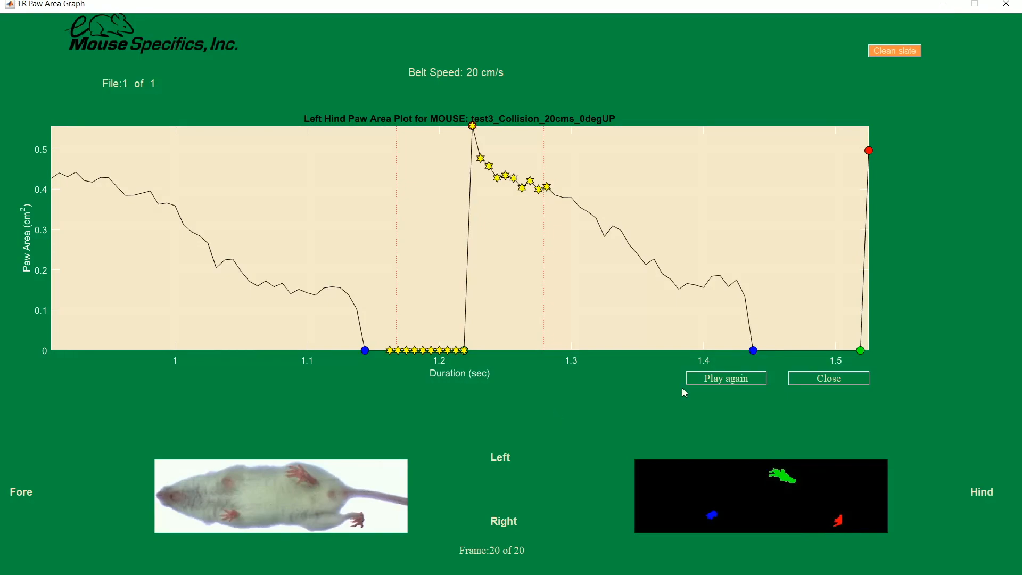
{"action": "left_click", "coordinate": [716, 379]}
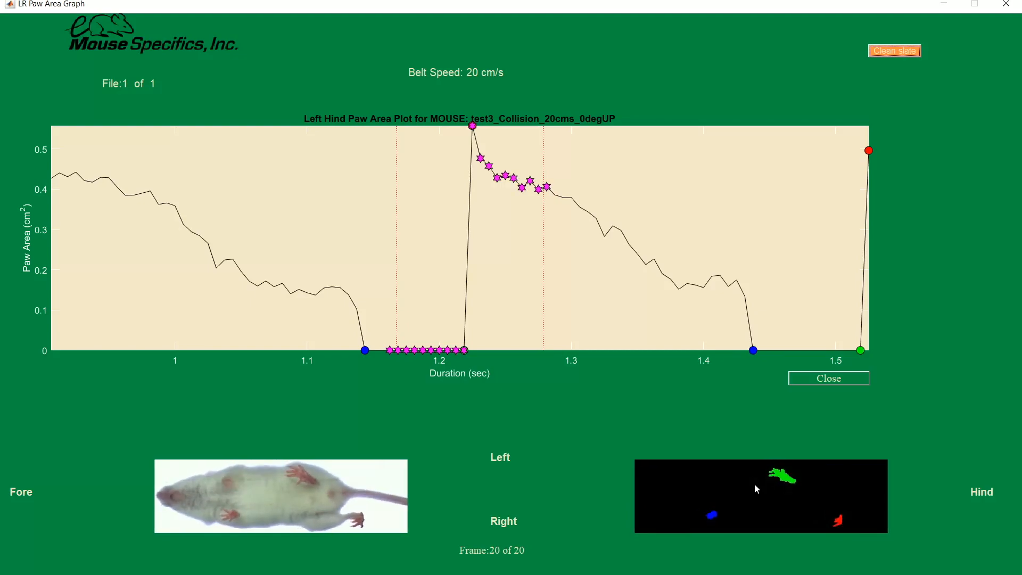
{"action": "left_click", "coordinate": [810, 378]}
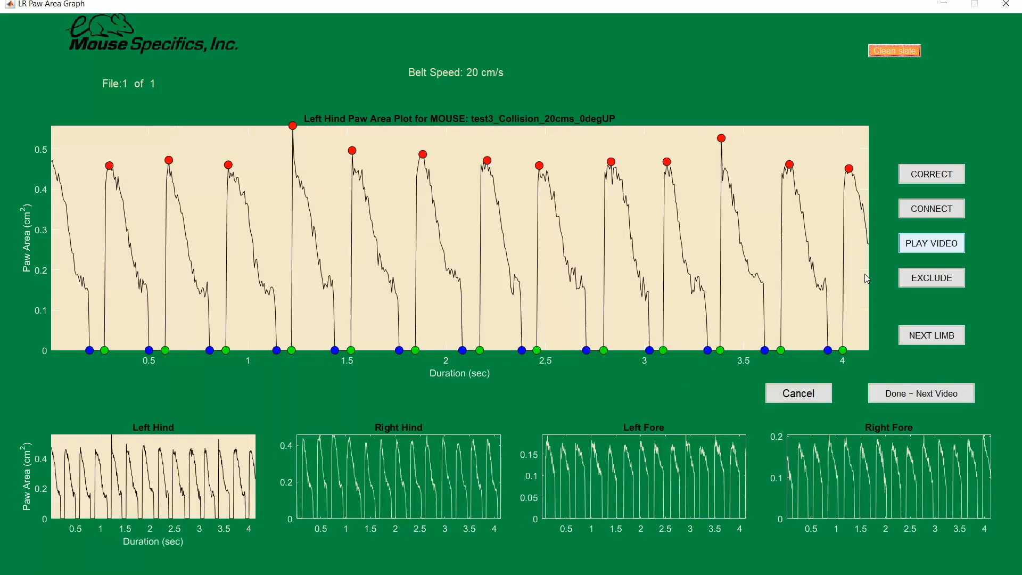
Step: Mark the tallest left hind peak for correction between about 1.20 and 1.25 s
{"action": "left_click", "coordinate": [928, 177]}
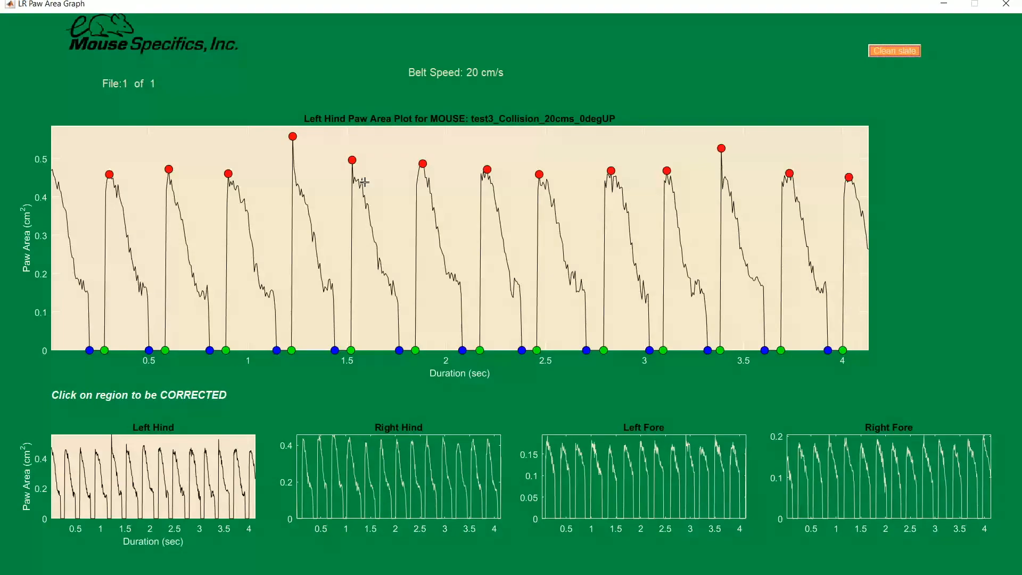
{"action": "left_click", "coordinate": [289, 179]}
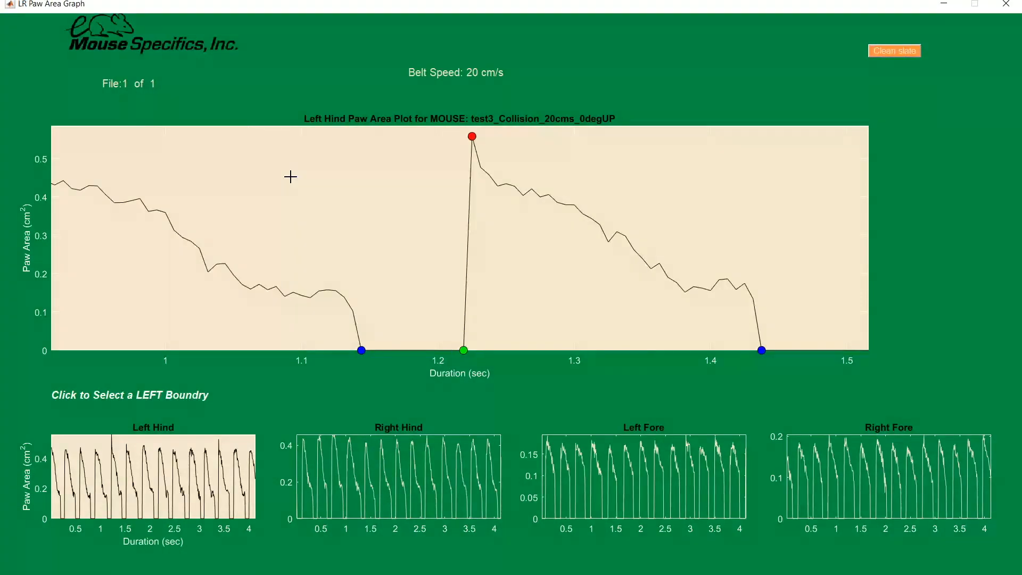
{"action": "left_click", "coordinate": [444, 258]}
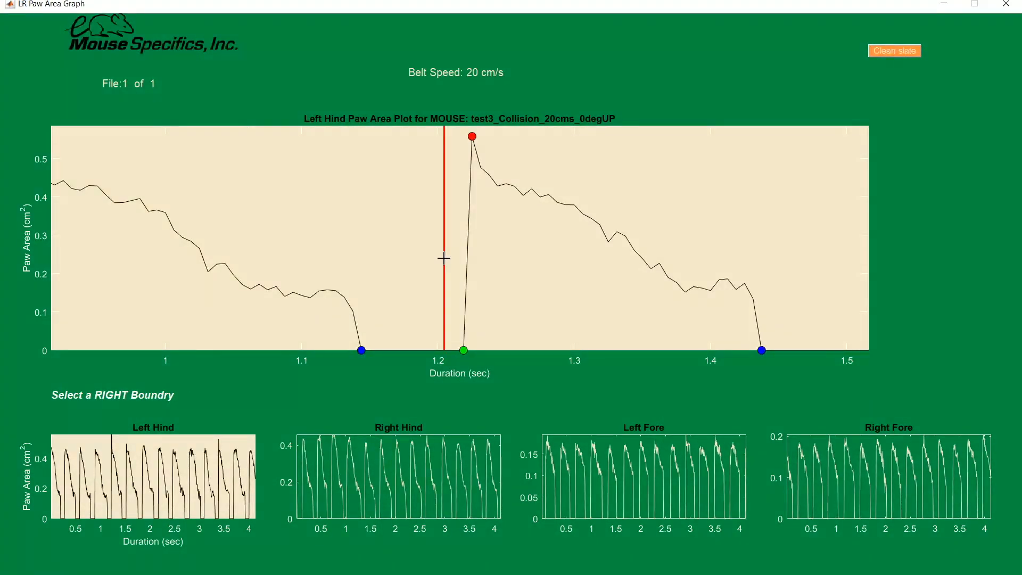
{"action": "left_click", "coordinate": [500, 163]}
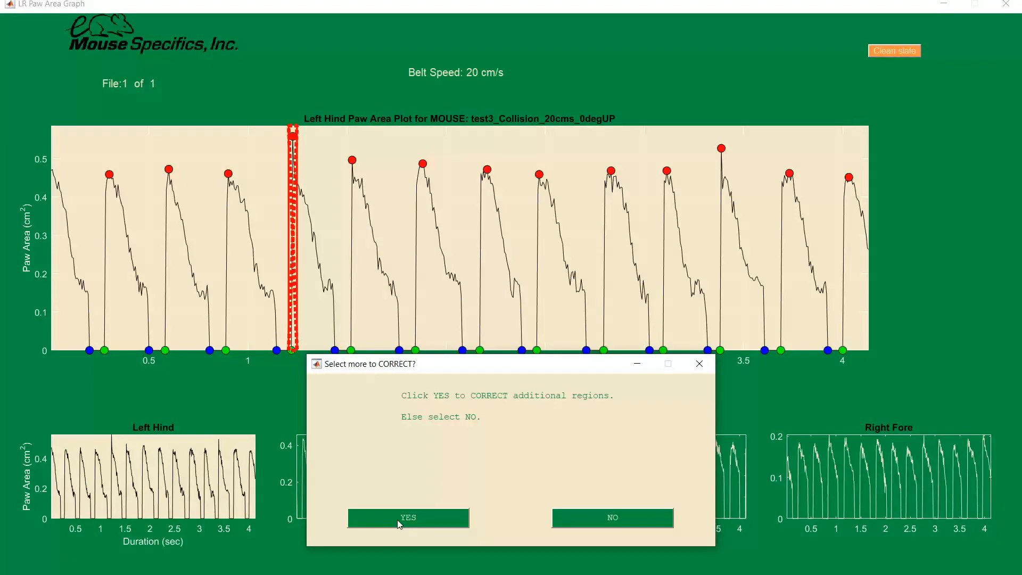
Step: Add the next left hind peak as a correction region between about 1.51 and 1.54 s
{"action": "left_click", "coordinate": [397, 520]}
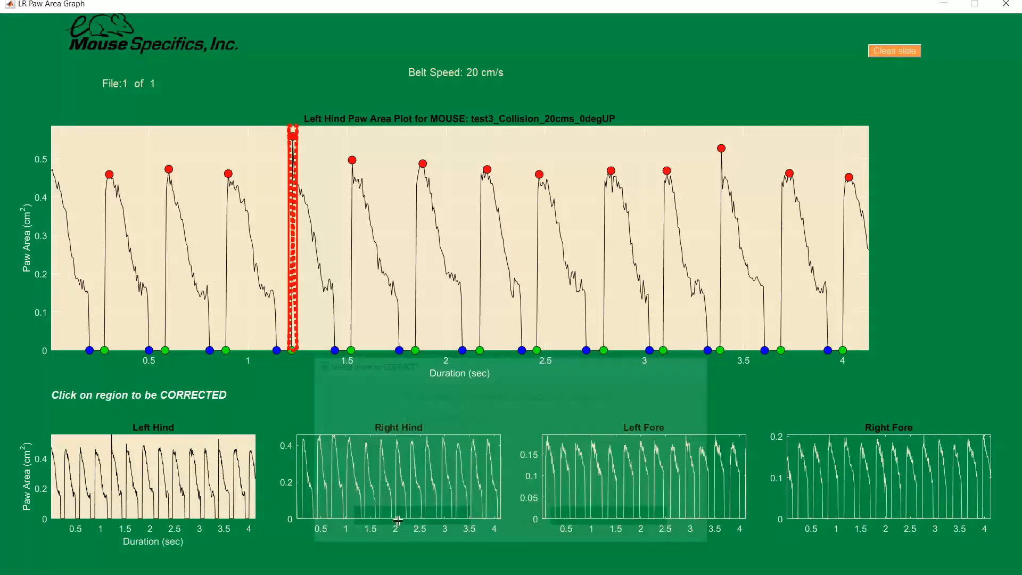
{"action": "left_click", "coordinate": [356, 267]}
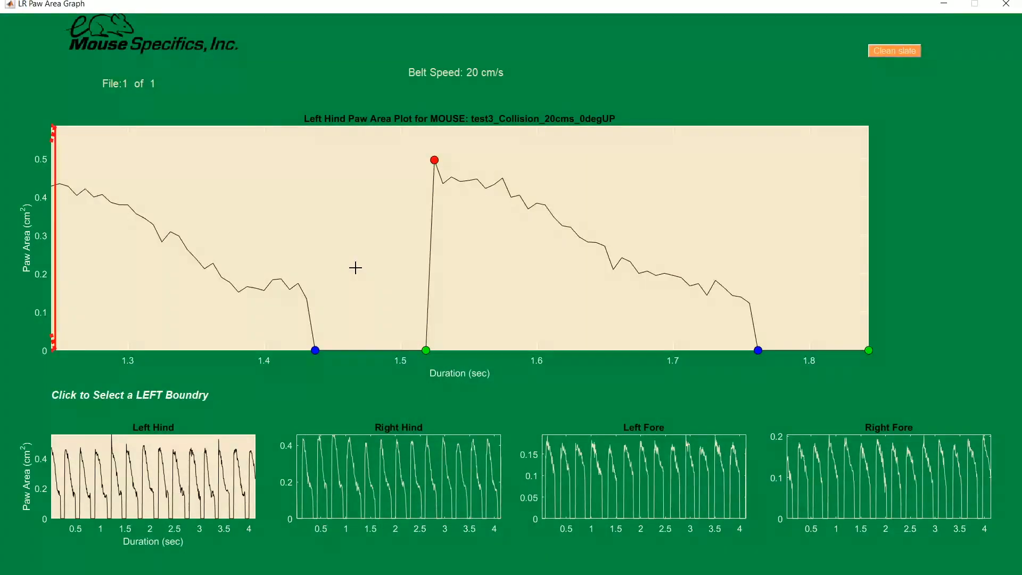
{"action": "left_click", "coordinate": [408, 250]}
{"action": "left_click", "coordinate": [448, 171]}
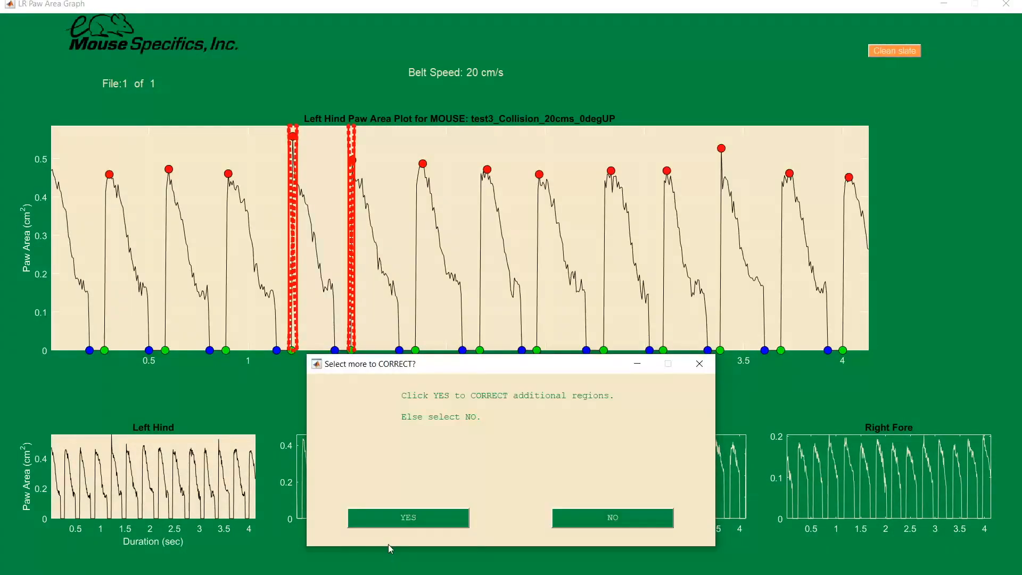
Step: Add the sharp left hind peak between about 3.37 and 3.41 s as a third correction region, and finish selecting regions
{"action": "left_click", "coordinate": [395, 521]}
{"action": "left_click", "coordinate": [723, 292]}
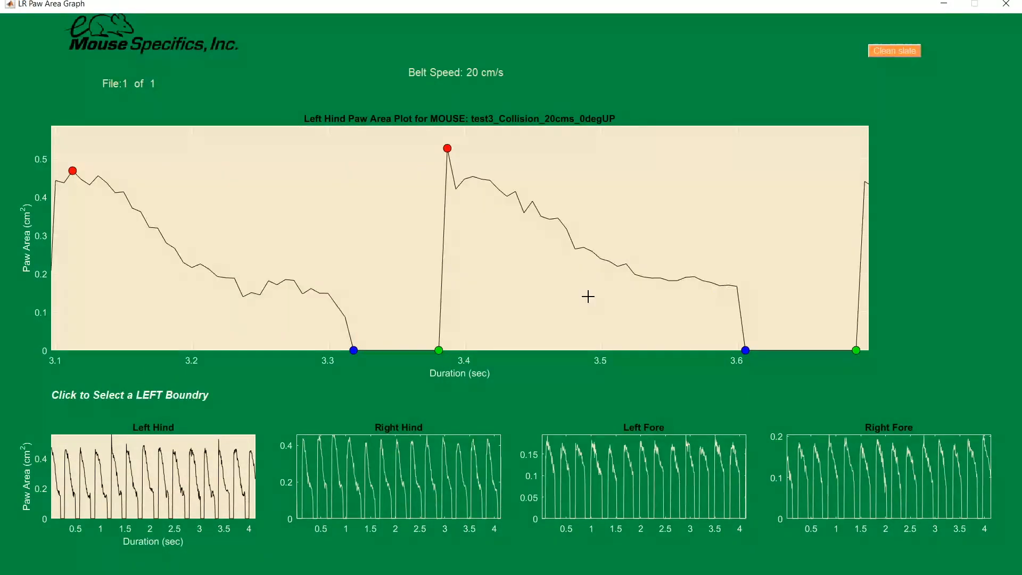
{"action": "left_click", "coordinate": [418, 308]}
{"action": "left_click", "coordinate": [472, 182]}
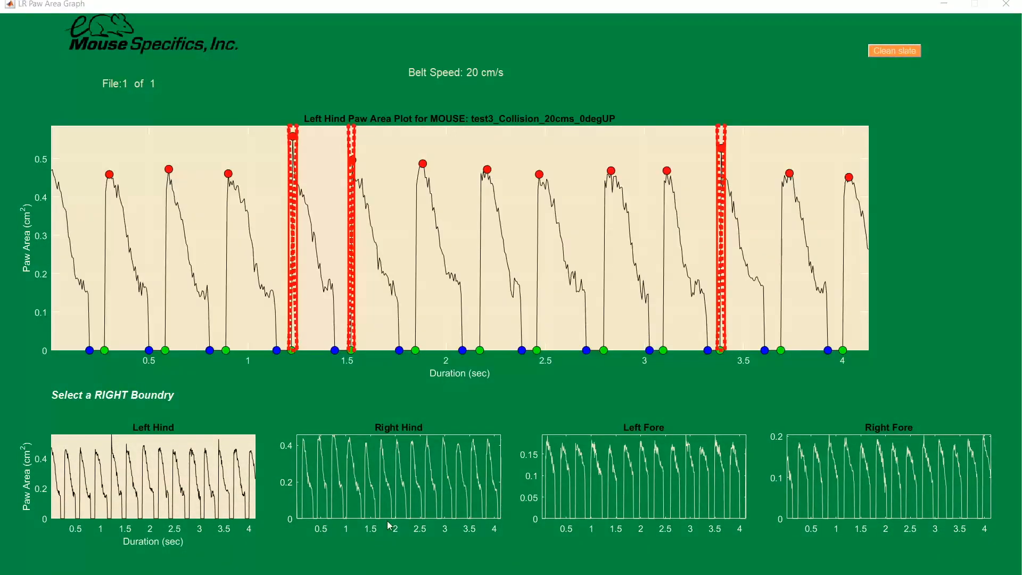
{"action": "left_click", "coordinate": [575, 517]}
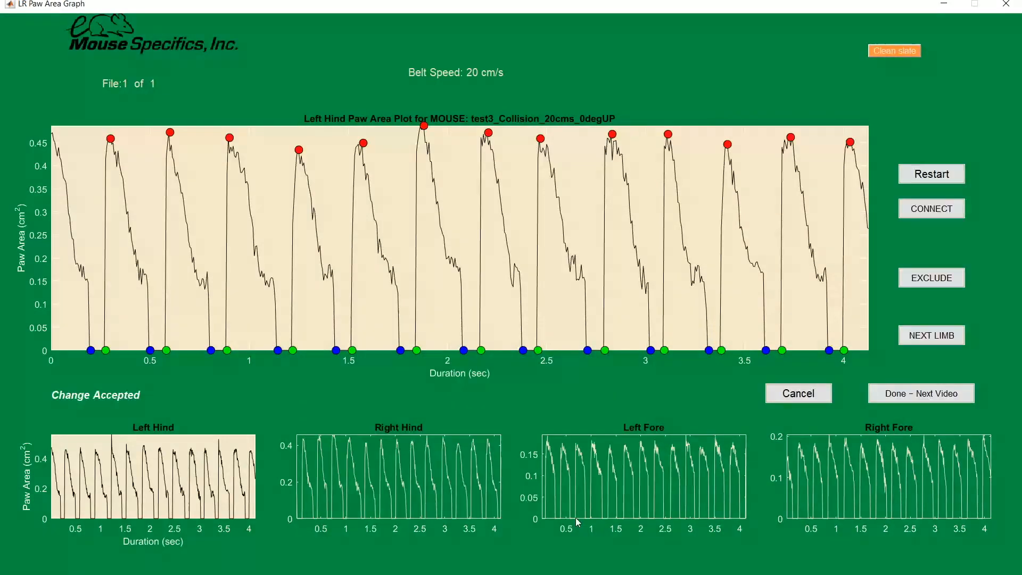